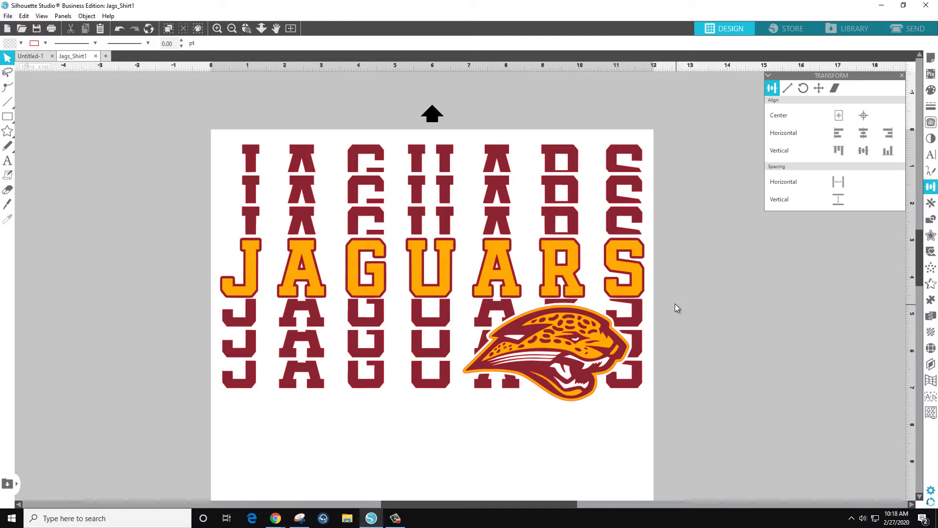
Step: On the blank Untitled-1 mat, add the text JAGUARS
{"action": "left_click", "coordinate": [30, 57]}
{"action": "left_click", "coordinate": [10, 162]}
{"action": "left_click", "coordinate": [277, 312]}
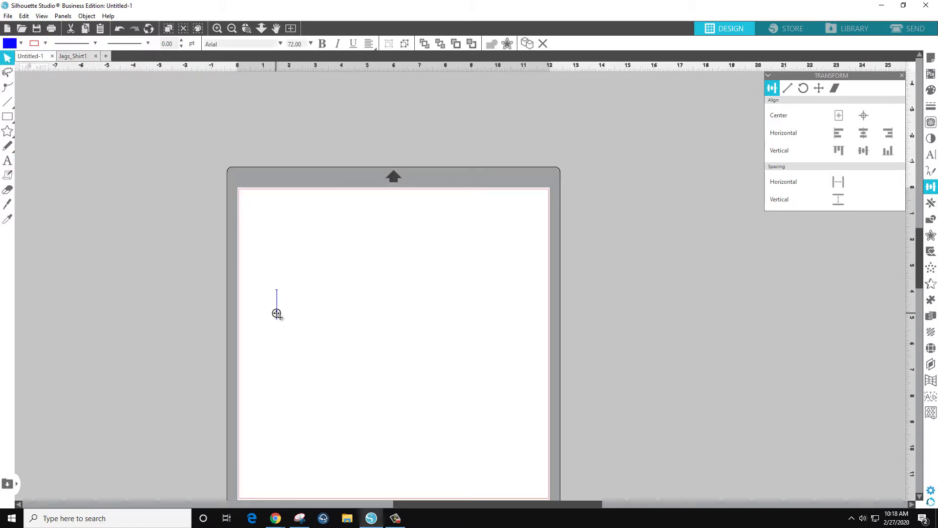
{"action": "type", "text": "JAGUARS"}
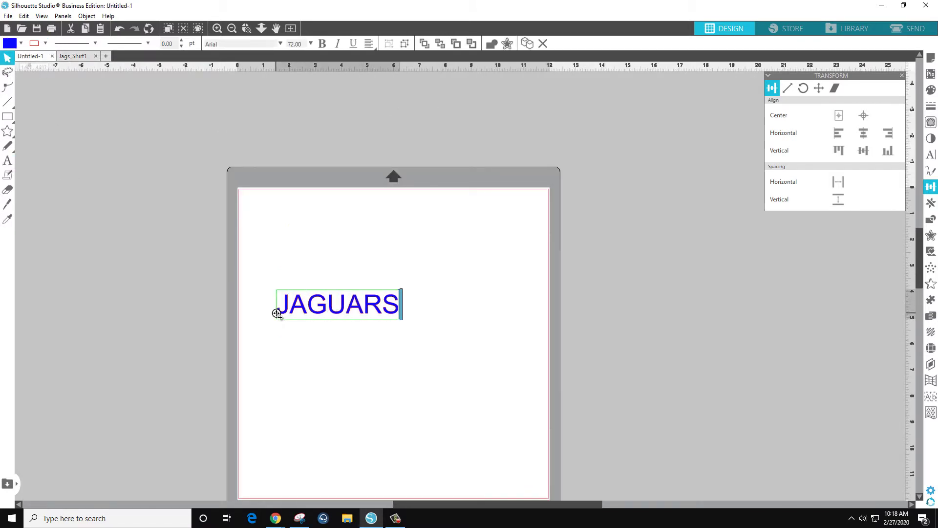
{"action": "left_click", "coordinate": [330, 356]}
{"action": "left_click", "coordinate": [320, 313]}
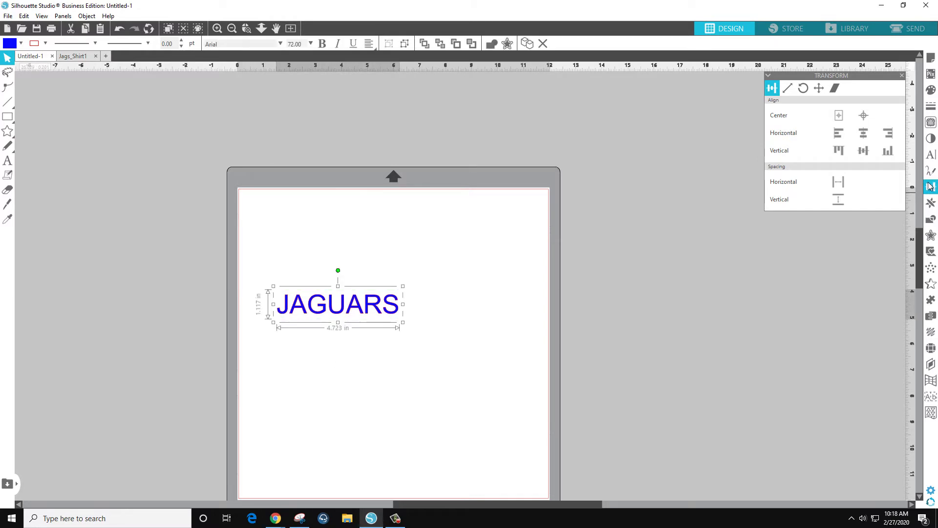
Step: Set JAGUARS in the CollegiateBlackFLF font and convert it to a path
{"action": "left_click", "coordinate": [931, 155]}
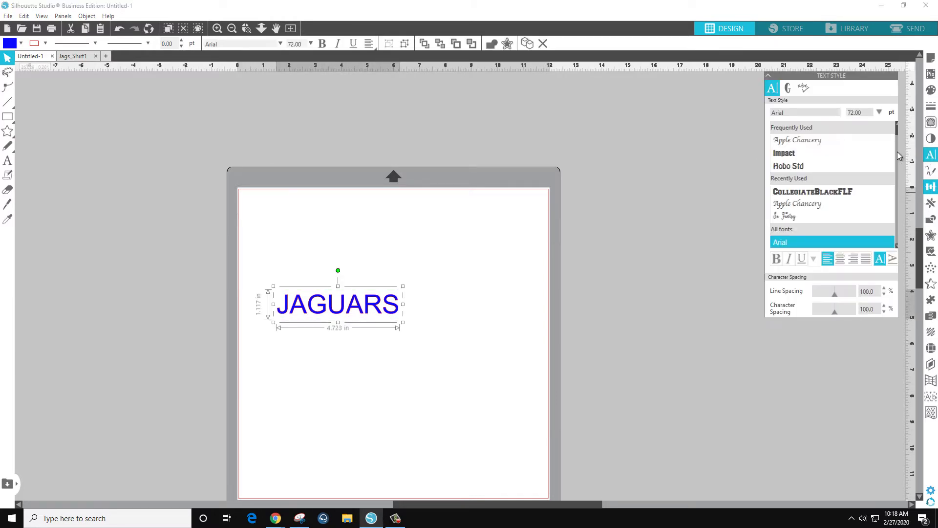
{"action": "left_click", "coordinate": [812, 191]}
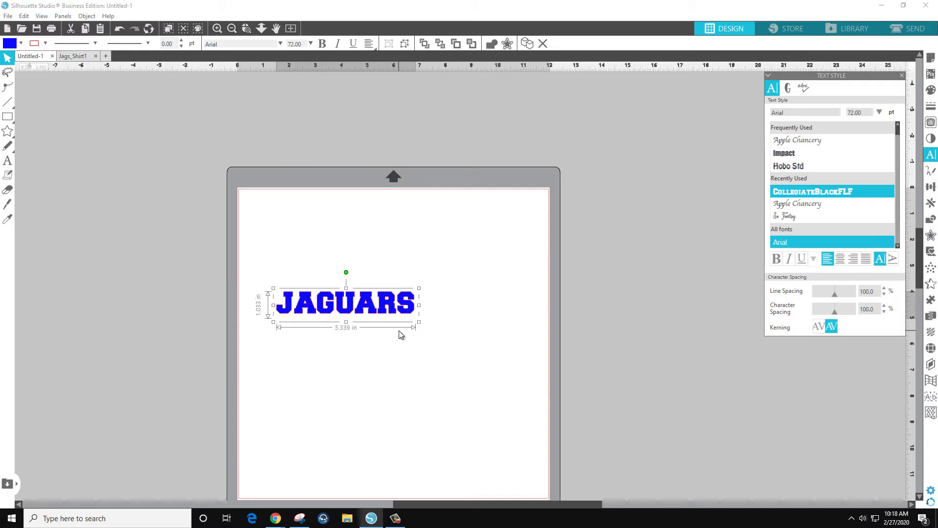
{"action": "right_click", "coordinate": [376, 309]}
{"action": "left_click", "coordinate": [410, 215]}
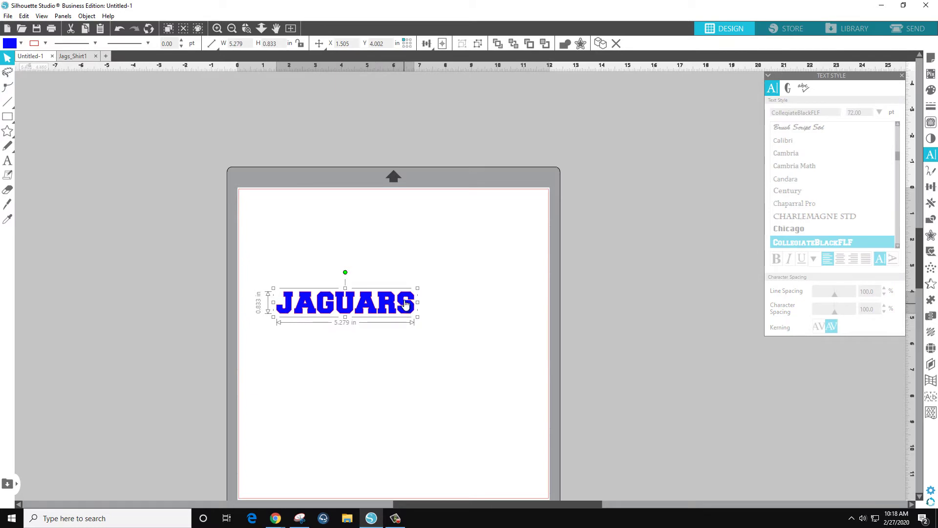
Step: Enlarge JAGUARS, then set its height to 1 in (6.337 × 1 in)
{"action": "left_click_drag", "start_coordinate": [418, 289], "coordinate": [559, 229]}
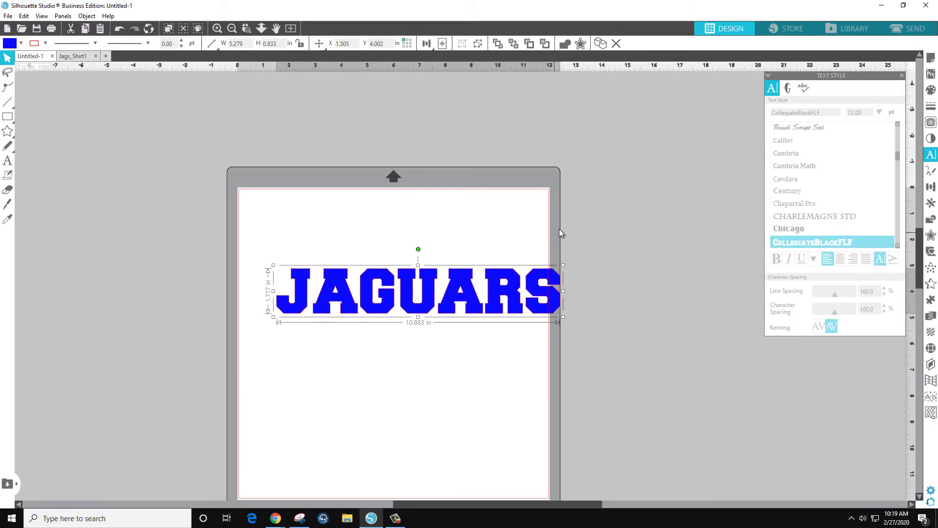
{"action": "left_click_drag", "start_coordinate": [532, 283], "coordinate": [515, 285]}
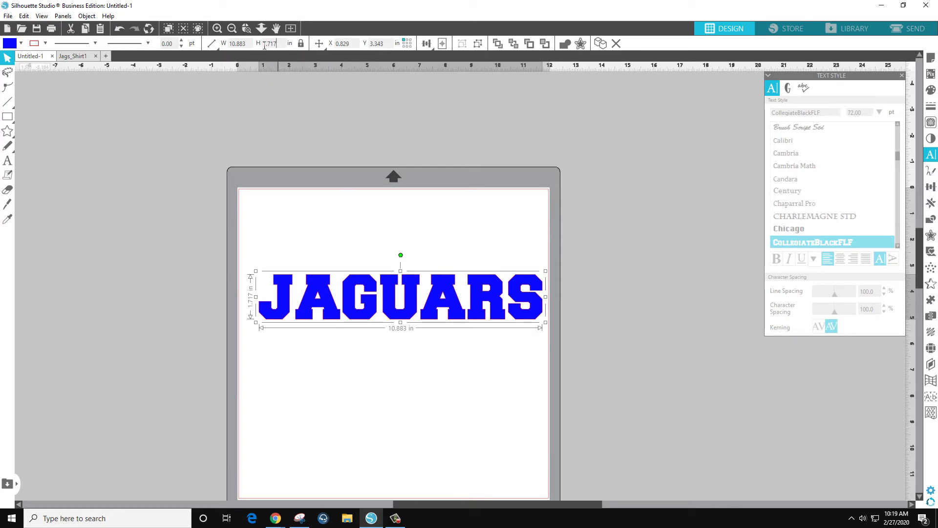
{"action": "left_click", "coordinate": [271, 43]}
{"action": "type", "text": "1"}
{"action": "key", "text": "Return"}
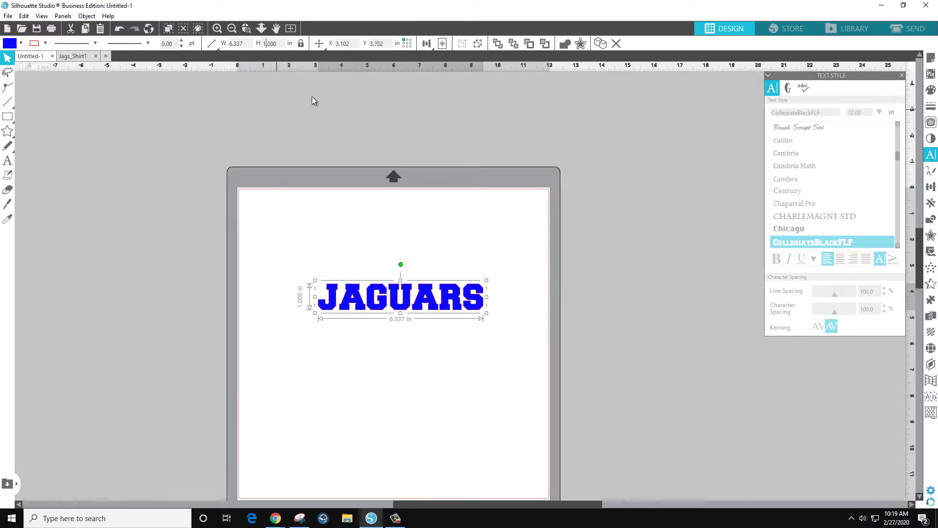
{"action": "left_click", "coordinate": [396, 349]}
Step: Move JAGUARS lower and slightly left on the mat
{"action": "scroll", "coordinate": [402, 330], "scroll_direction": "up", "scroll_amount": 3}
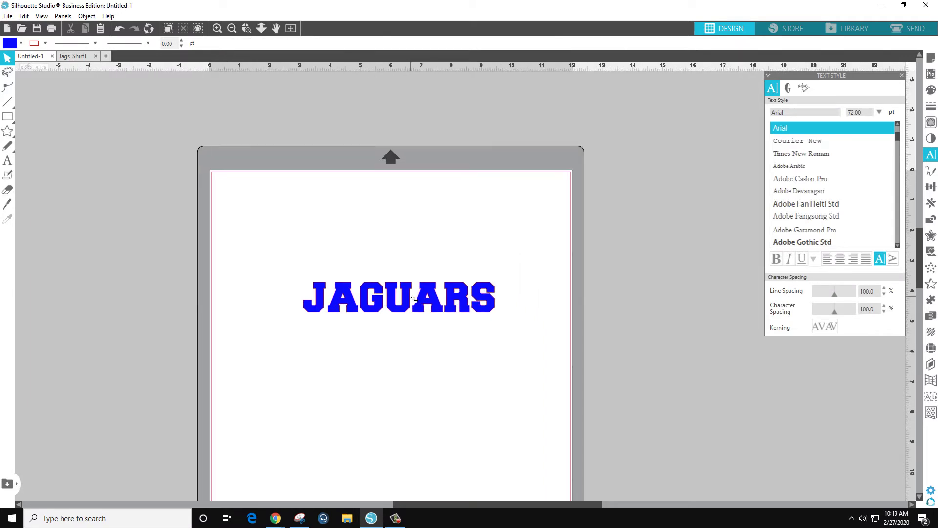
{"action": "scroll", "coordinate": [398, 333], "scroll_direction": "up", "scroll_amount": 1}
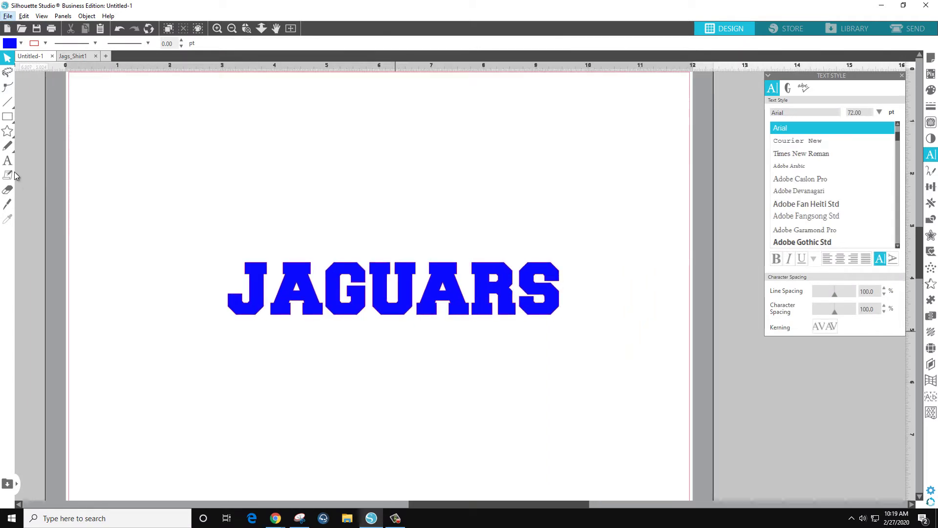
{"action": "left_click_drag", "start_coordinate": [294, 295], "coordinate": [282, 329]}
{"action": "left_click", "coordinate": [146, 259]}
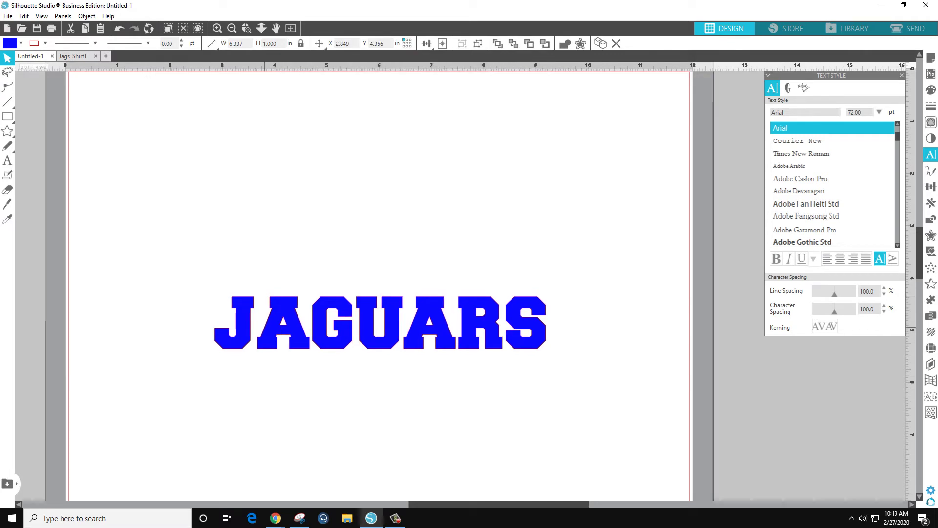
{"action": "left_click", "coordinate": [8, 161]}
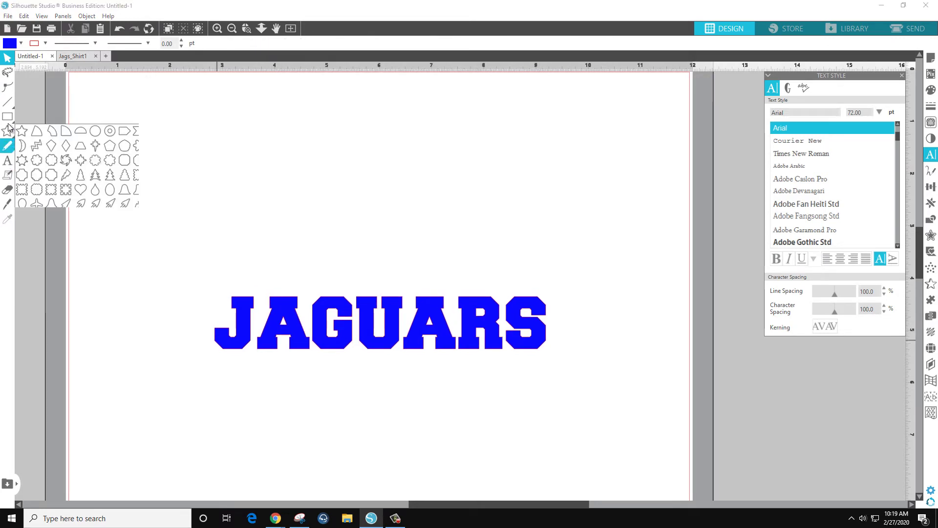
Step: Draw a 0.333 × 0.5 in rectangle left of JAGUARS and fill it red
{"action": "key", "text": "Escape"}
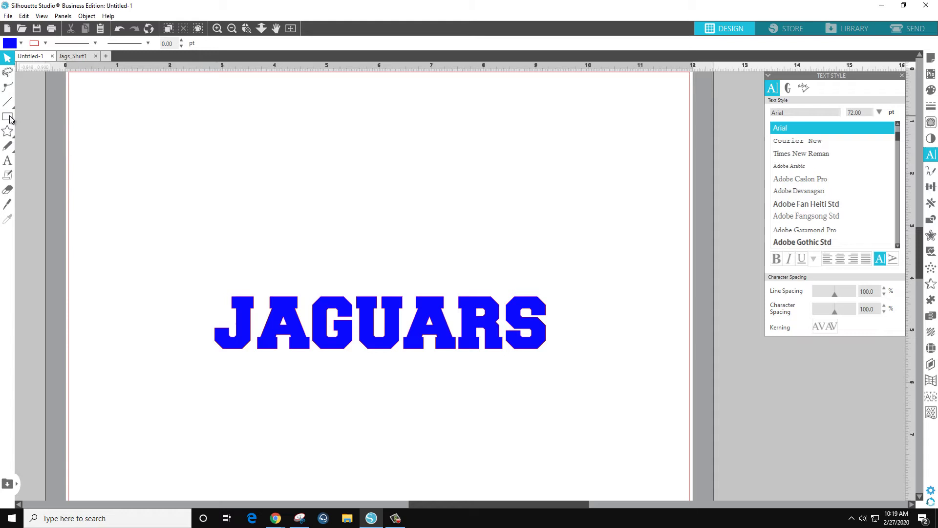
{"action": "left_click", "coordinate": [8, 117]}
{"action": "left_click_drag", "start_coordinate": [132, 301], "coordinate": [158, 337]}
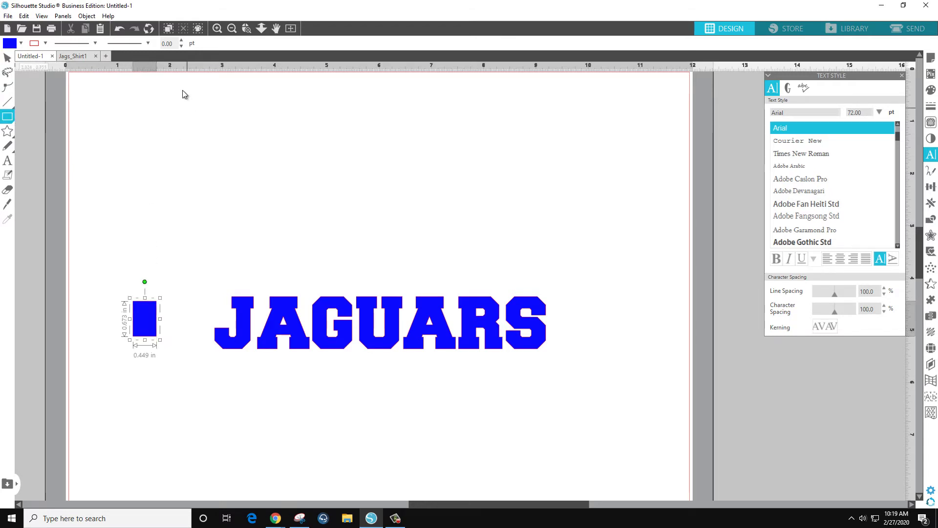
{"action": "key", "text": "Escape"}
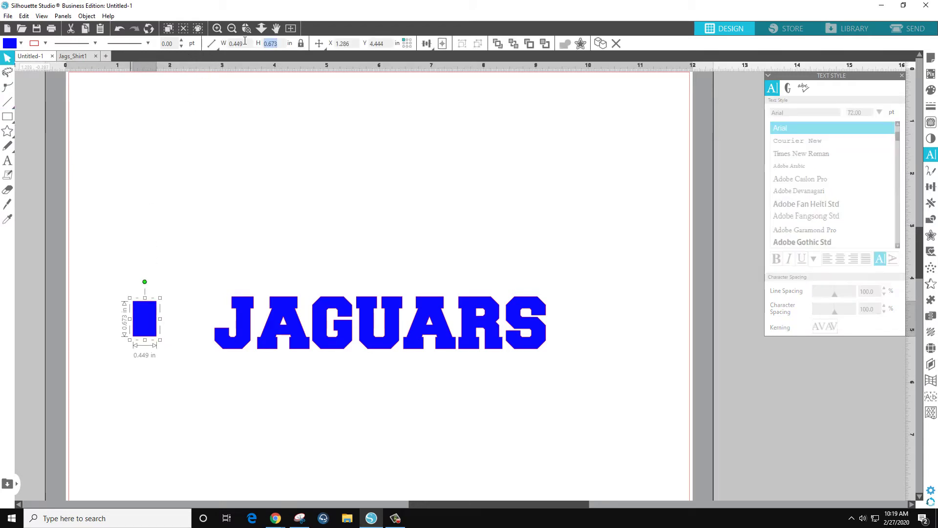
{"action": "key", "text": "Return"}
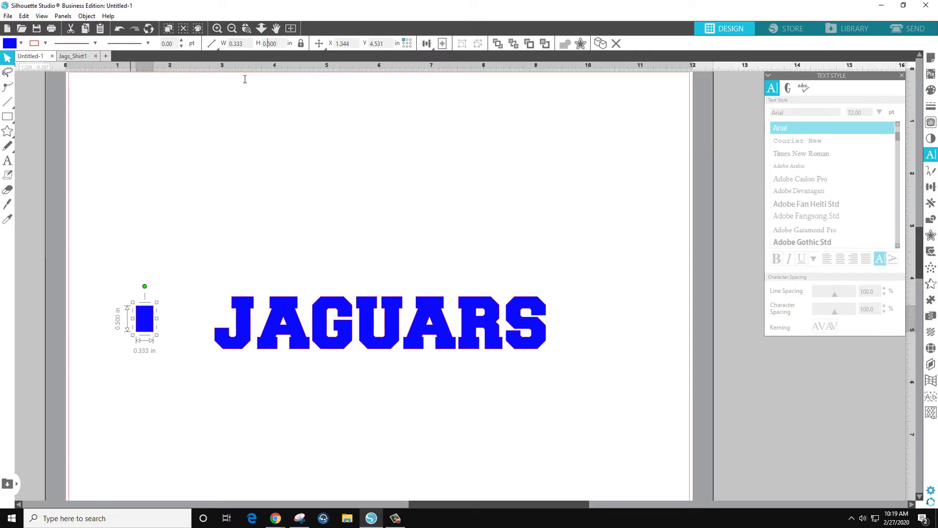
{"action": "left_click", "coordinate": [21, 43]}
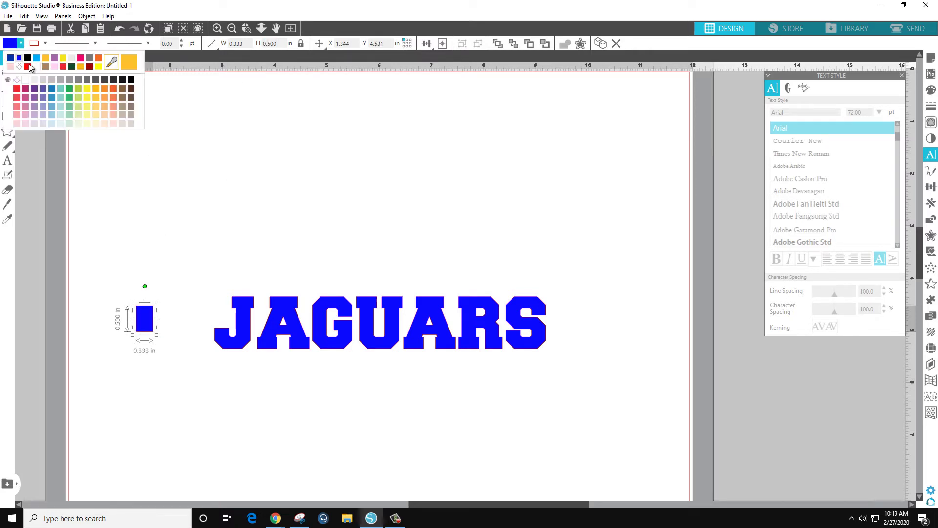
{"action": "left_click", "coordinate": [27, 67]}
Step: Place the red rectangle beside JAGUARS and bottom-align it with the lettering
{"action": "left_click_drag", "start_coordinate": [147, 322], "coordinate": [200, 337]}
{"action": "key", "text": "ctrl+a"}
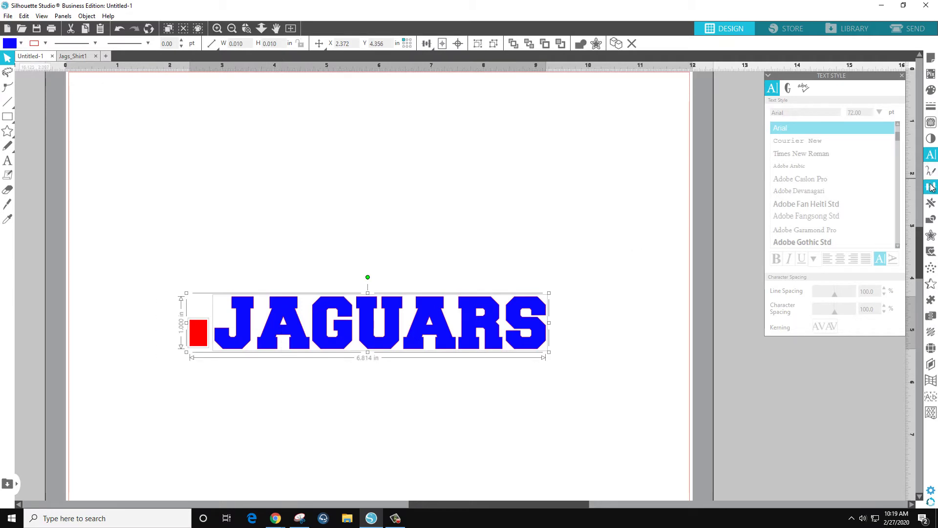
{"action": "left_click", "coordinate": [931, 187]}
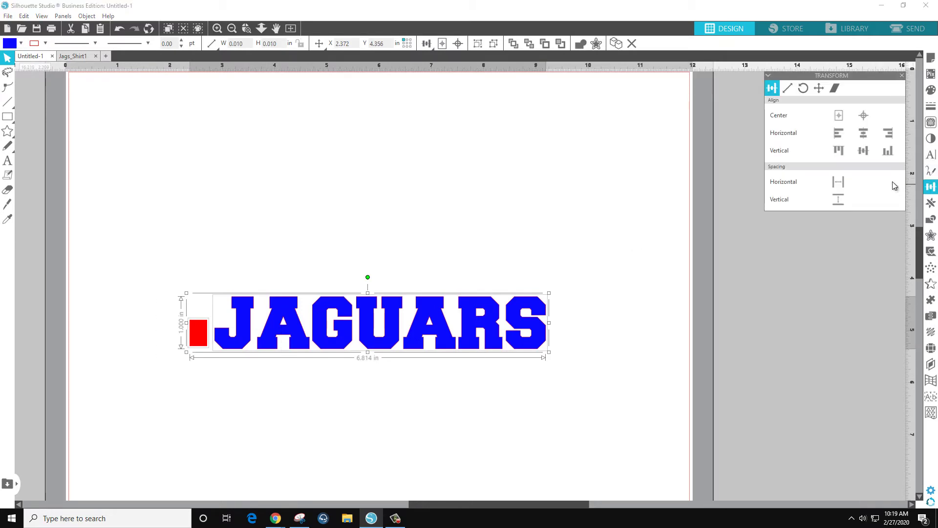
{"action": "left_click", "coordinate": [894, 156]}
{"action": "left_click", "coordinate": [376, 431]}
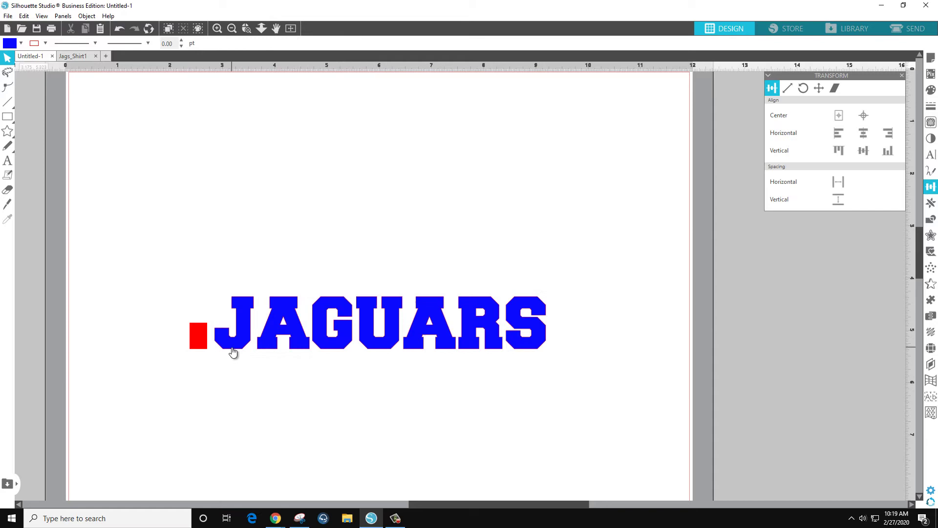
{"action": "left_click", "coordinate": [233, 351]}
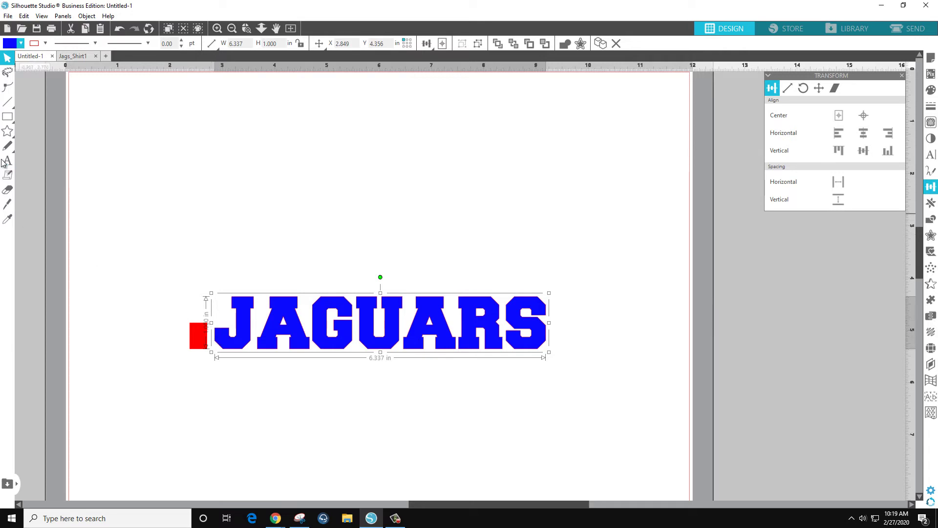
Step: Duplicate JAGUARS and park the copy off the mat to the upper right
{"action": "left_click", "coordinate": [8, 204]}
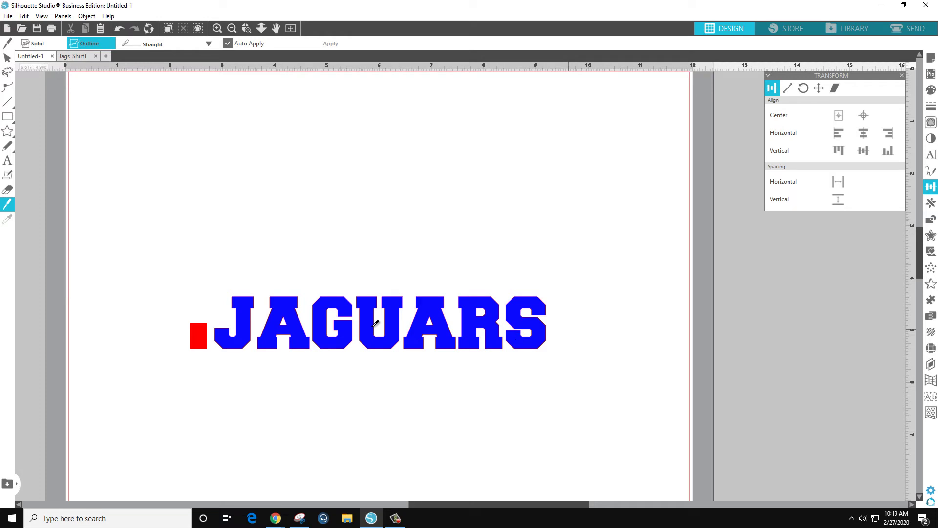
{"action": "left_click", "coordinate": [4, 61]}
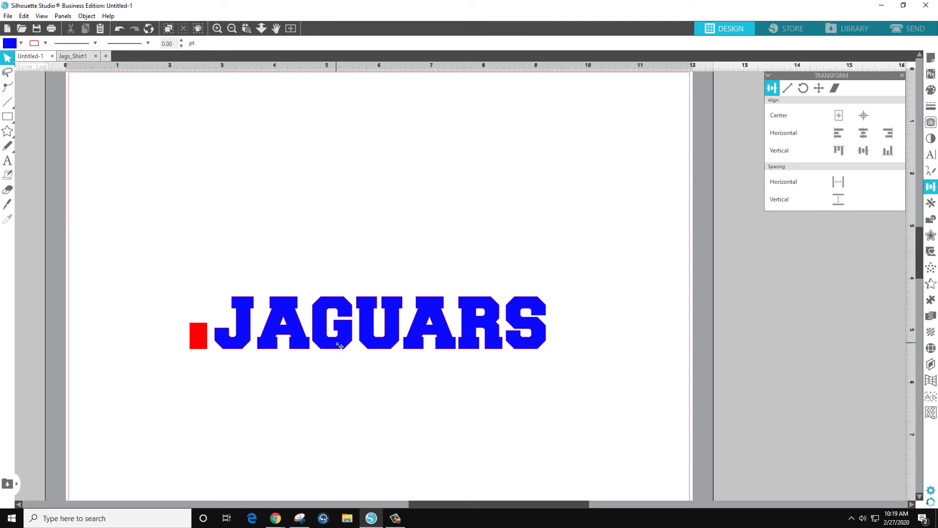
{"action": "left_click_drag", "start_coordinate": [339, 344], "coordinate": [726, 210]}
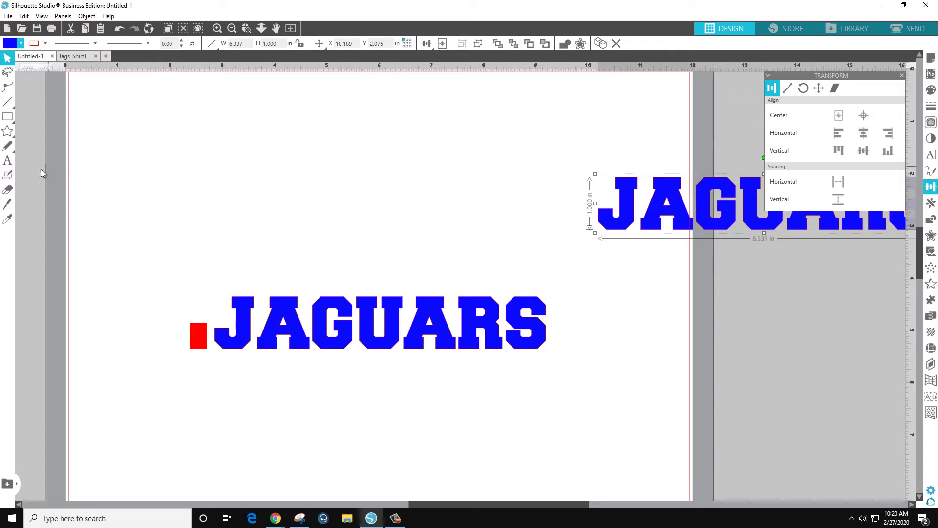
{"action": "left_click", "coordinate": [7, 204]}
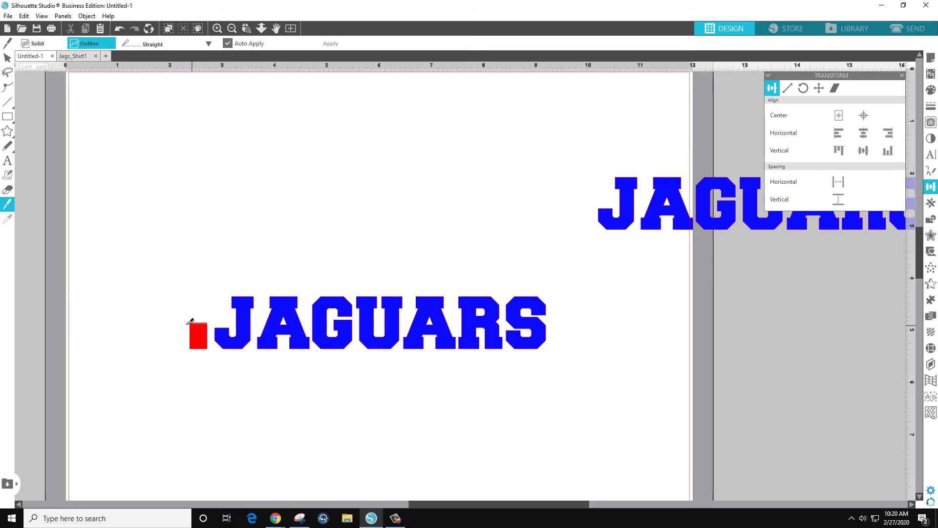
Step: Knife-cut JAGUARS horizontally level with the red rectangle's top, then select the upper half
{"action": "left_click_drag", "start_coordinate": [190, 320], "coordinate": [583, 322]}
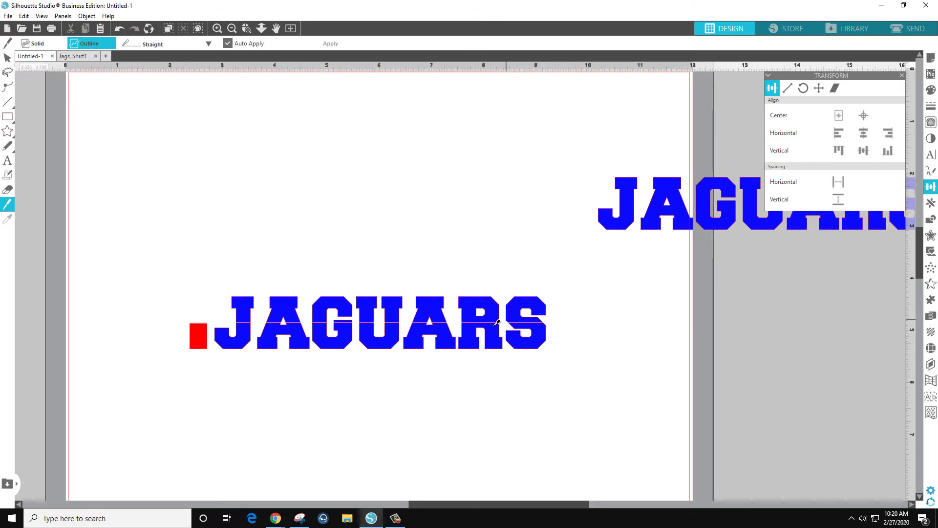
{"action": "left_click", "coordinate": [7, 57]}
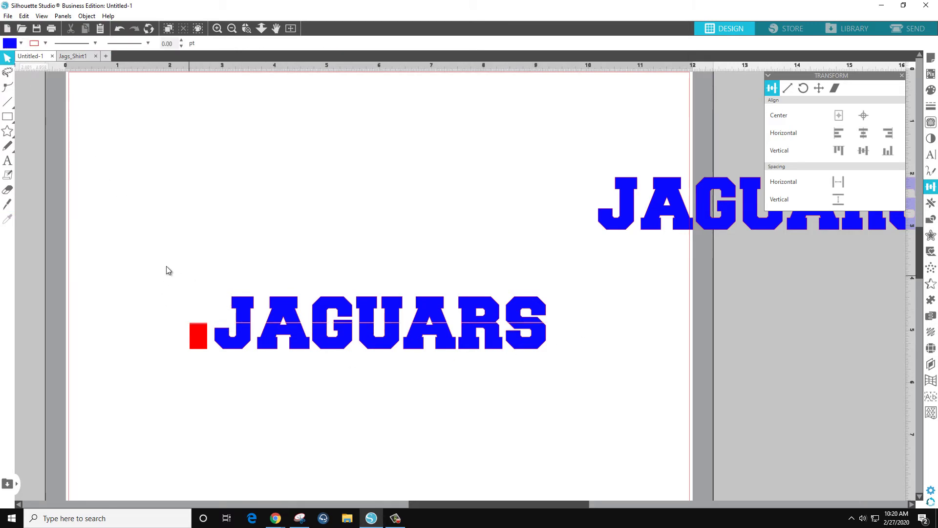
{"action": "left_click_drag", "start_coordinate": [176, 269], "coordinate": [570, 300]}
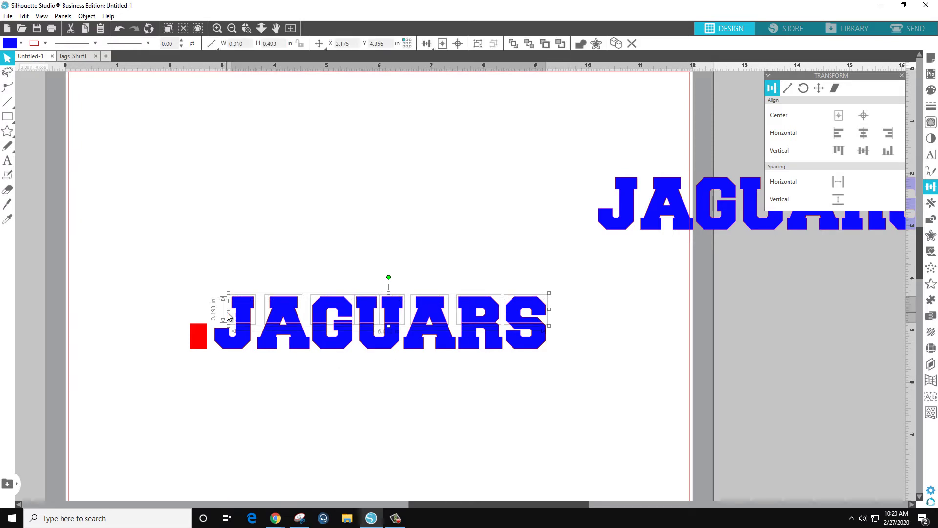
Step: Replicate the JAGUARS line three times above, then as a column of copies below the original
{"action": "left_click", "coordinate": [931, 207]}
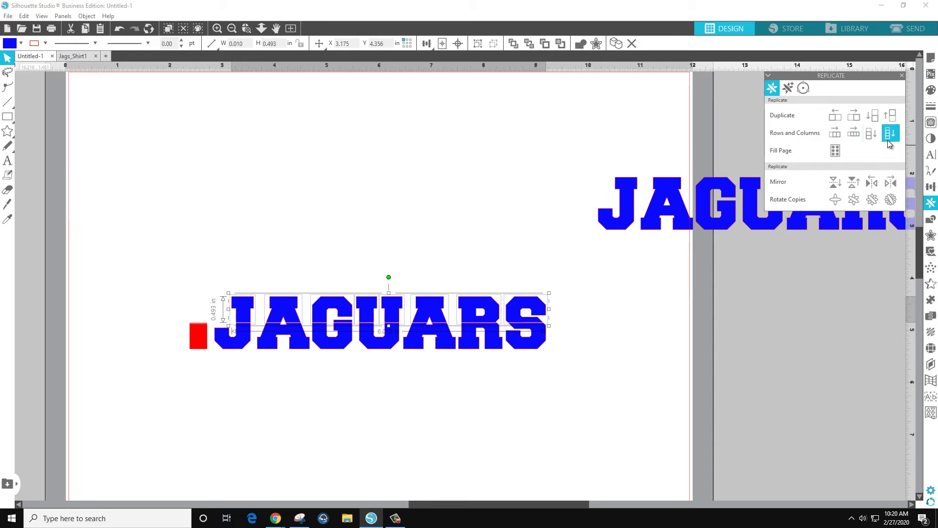
{"action": "left_click", "coordinate": [890, 117]}
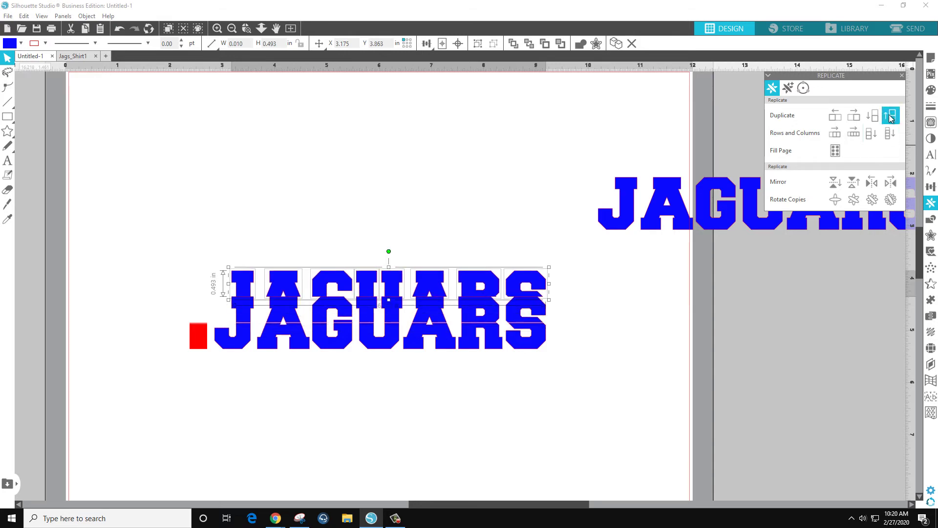
{"action": "left_click", "coordinate": [891, 117]}
{"action": "left_click", "coordinate": [890, 118]}
{"action": "left_click_drag", "start_coordinate": [607, 394], "coordinate": [210, 313]}
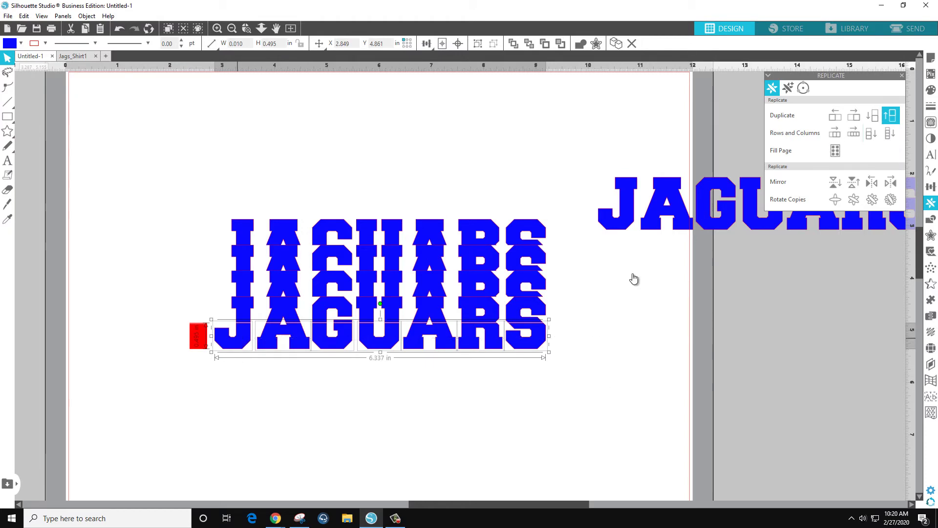
{"action": "left_click", "coordinate": [898, 137]}
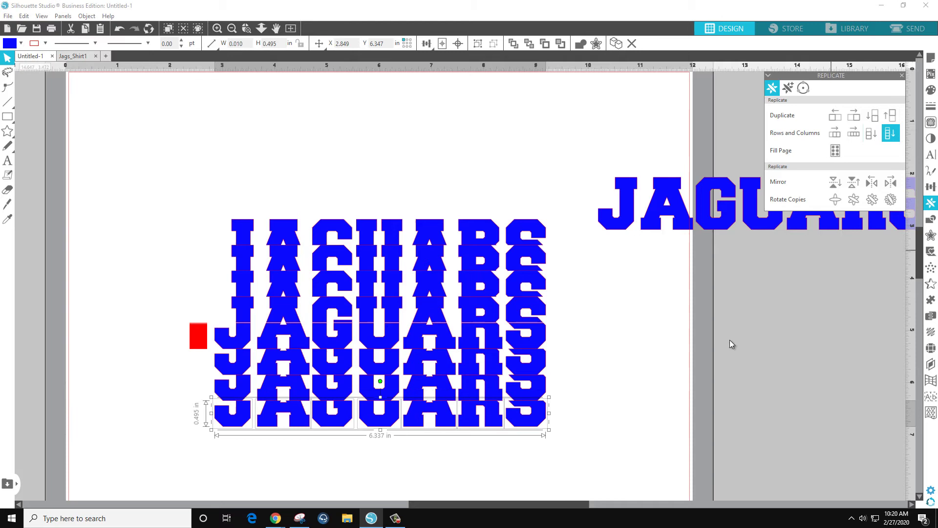
{"action": "left_click", "coordinate": [619, 447]}
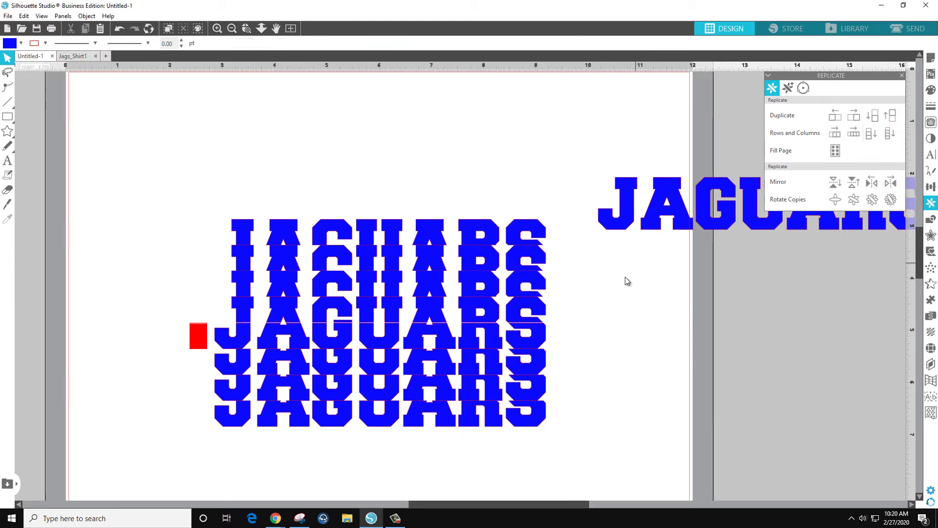
Step: Group the letter slices of the original middle JAGUARS line
{"action": "left_click_drag", "start_coordinate": [586, 313], "coordinate": [243, 342]}
{"action": "right_click", "coordinate": [243, 342]}
{"action": "left_click", "coordinate": [275, 220]}
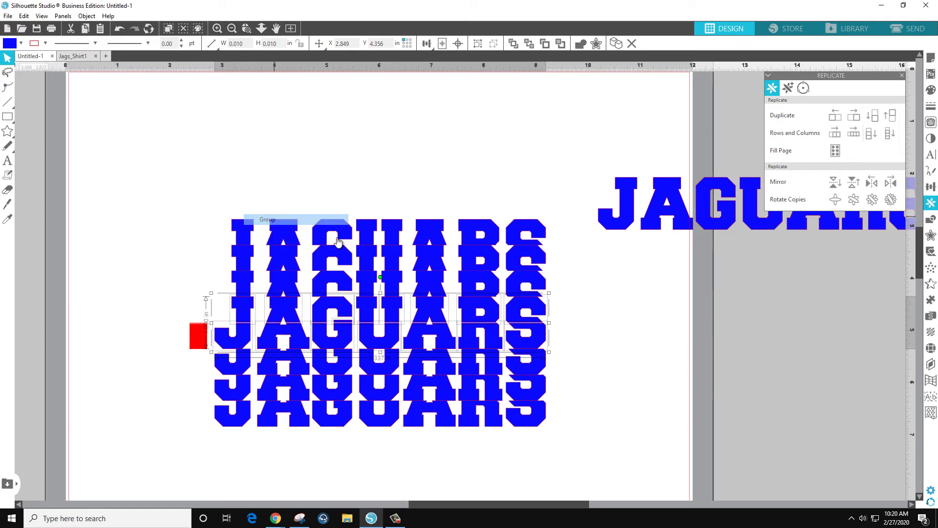
Step: Fill the spare JAGUARS word yellow and place it over the stack's middle row
{"action": "left_click", "coordinate": [615, 213]}
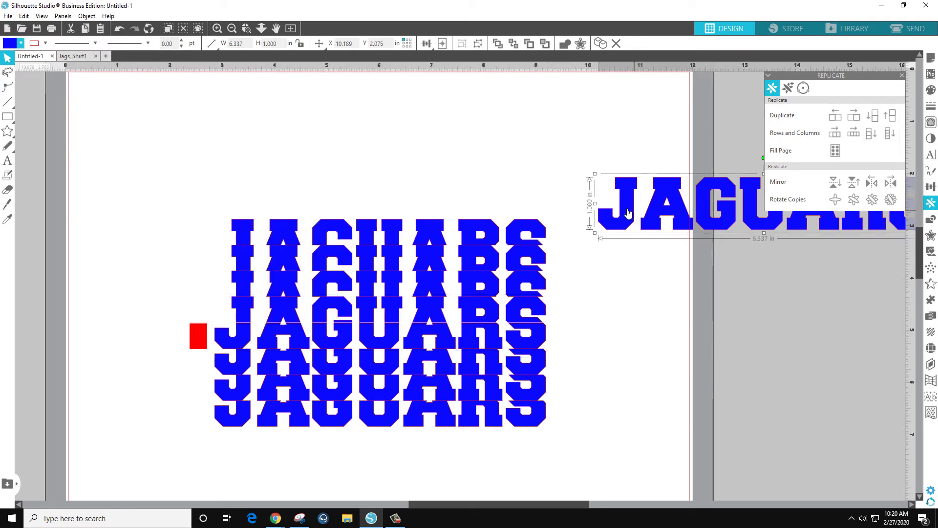
{"action": "left_click", "coordinate": [22, 48]}
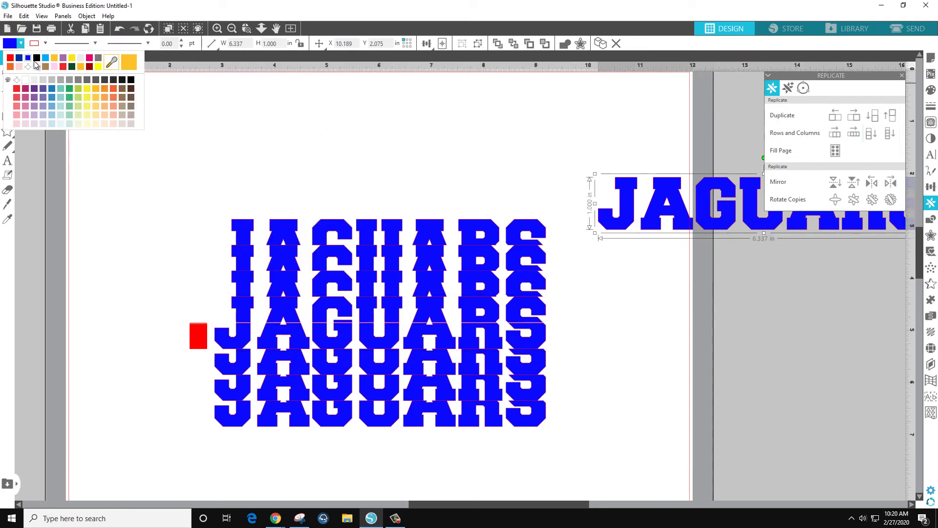
{"action": "left_click", "coordinate": [54, 62]}
{"action": "left_click_drag", "start_coordinate": [634, 192], "coordinate": [594, 241]}
{"action": "left_click_drag", "start_coordinate": [563, 268], "coordinate": [251, 310]}
{"action": "scroll", "coordinate": [319, 281], "scroll_direction": "up", "scroll_amount": 5}
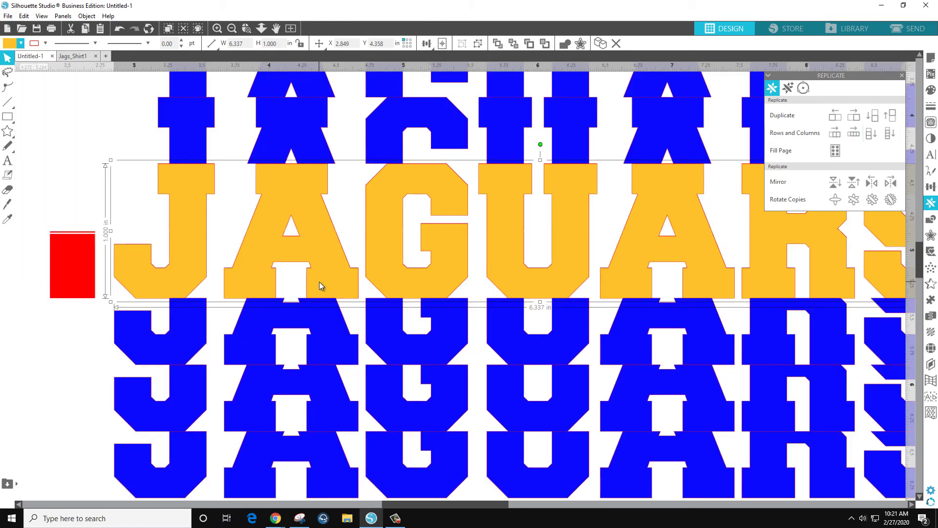
{"action": "scroll", "coordinate": [317, 304], "scroll_direction": "down", "scroll_amount": 4}
{"action": "key", "text": "alt"}
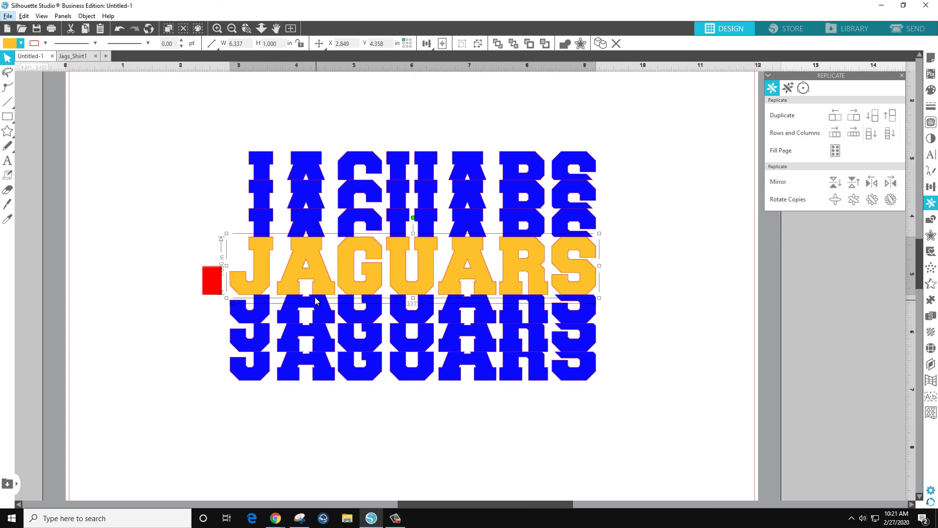
Step: Move all stacked rows lower, clear of the separate JAGUARS word, then compare with Jags_Shirt1
{"action": "left_click_drag", "start_coordinate": [193, 114], "coordinate": [607, 226]}
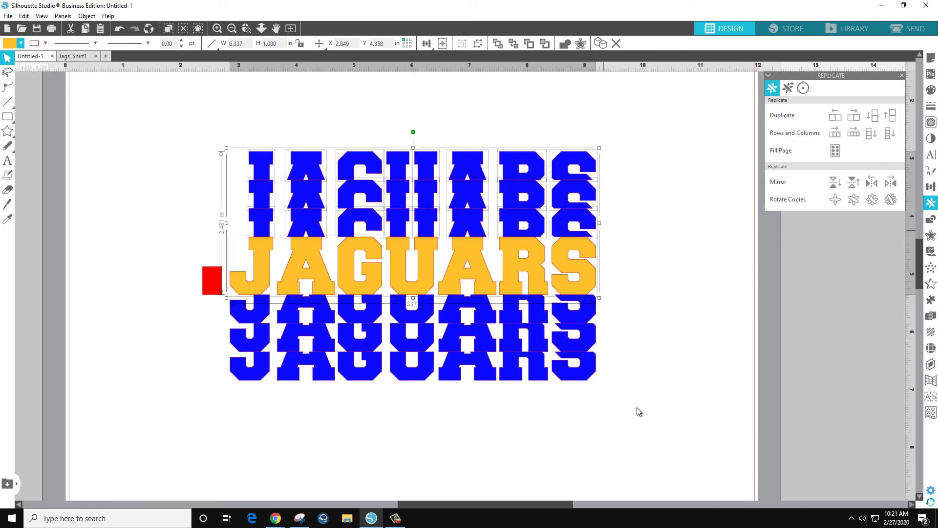
{"action": "left_click_drag", "start_coordinate": [640, 412], "coordinate": [243, 440]}
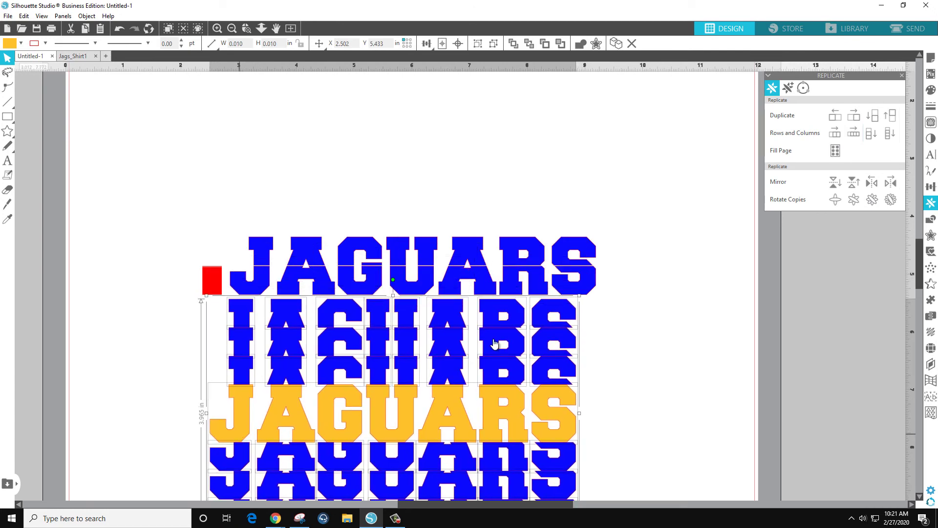
{"action": "scroll", "coordinate": [656, 167], "scroll_direction": "down", "scroll_amount": 4}
{"action": "left_click_drag", "start_coordinate": [533, 278], "coordinate": [544, 310]}
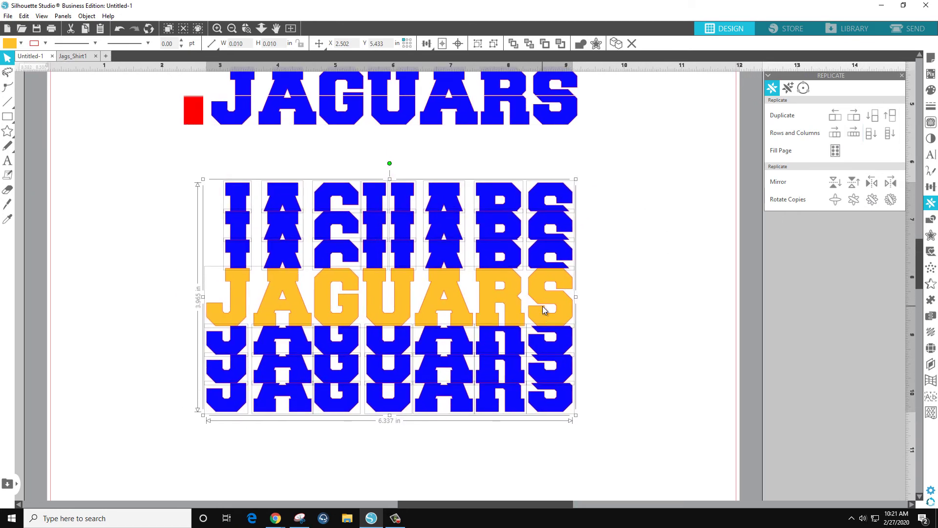
{"action": "left_click", "coordinate": [650, 340]}
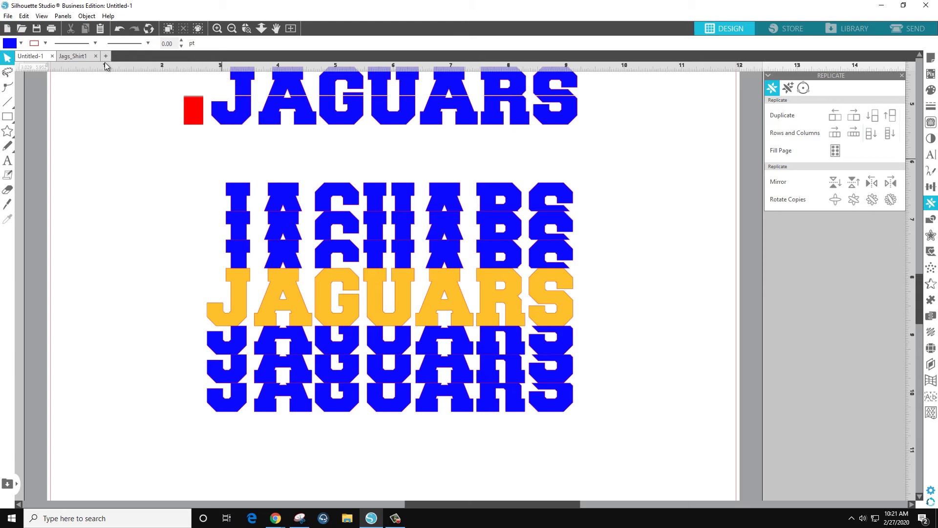
{"action": "left_click", "coordinate": [78, 56]}
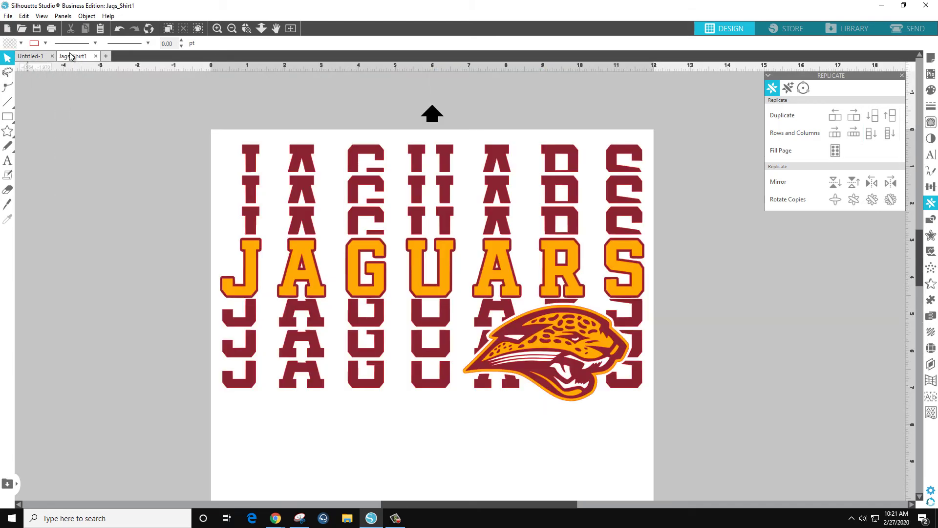
{"action": "left_click", "coordinate": [30, 56]}
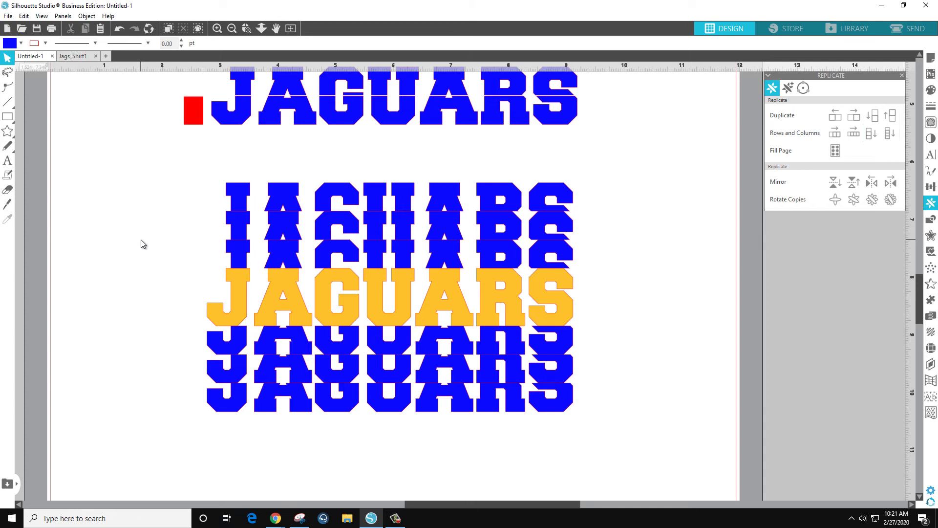
Step: Select each blue row in turn to check the stack's spacing
{"action": "left_click", "coordinate": [545, 202]}
{"action": "key", "text": "i"}
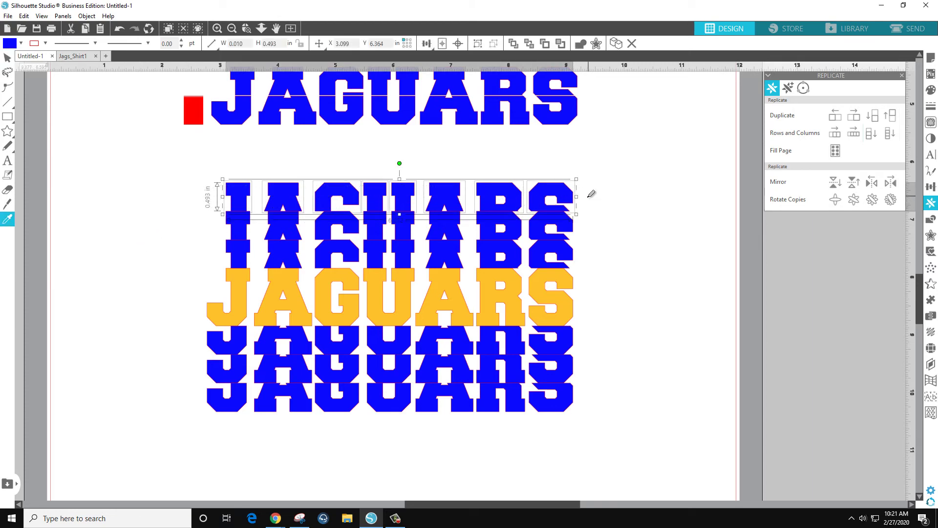
{"action": "key", "text": "v"}
{"action": "left_click", "coordinate": [245, 237]}
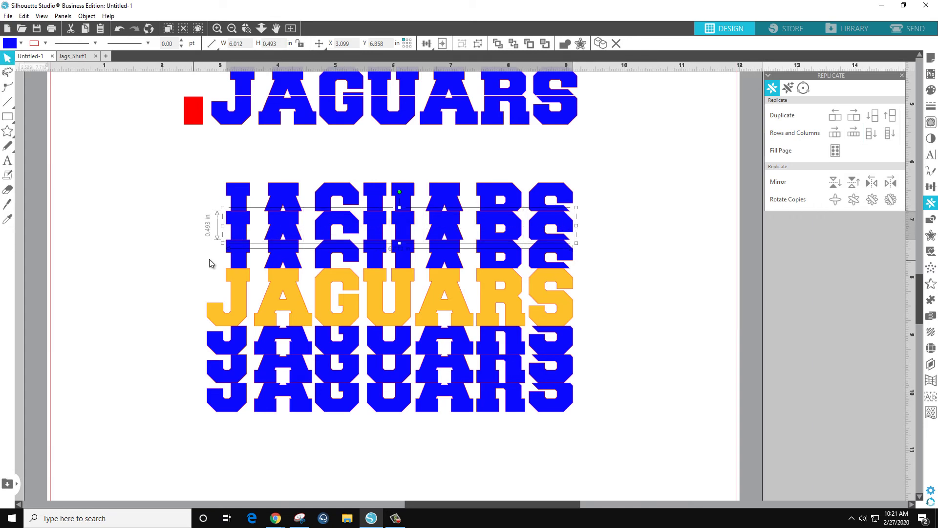
{"action": "left_click", "coordinate": [230, 254]}
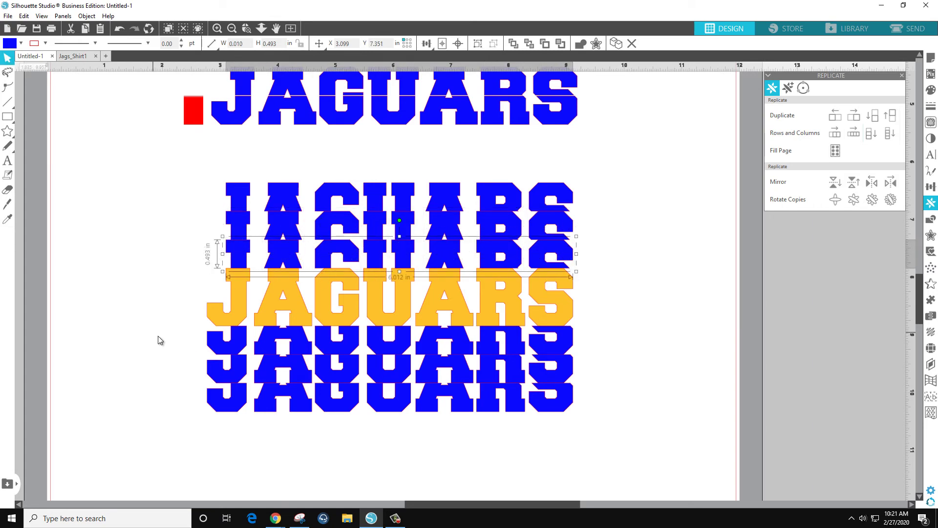
{"action": "left_click", "coordinate": [217, 342]}
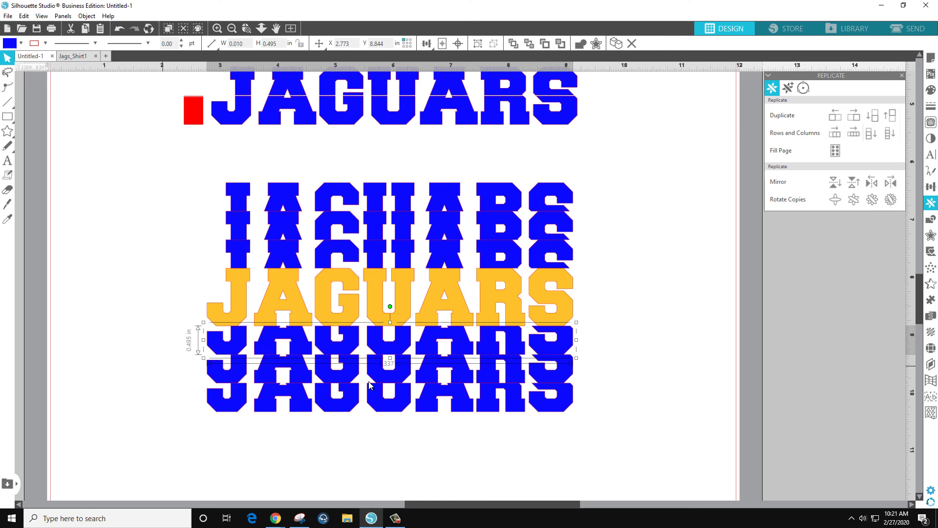
{"action": "left_click_drag", "start_coordinate": [127, 431], "coordinate": [576, 402]}
Step: Nudge the top blue row up two steps and shift the third row up slightly
{"action": "left_click", "coordinate": [238, 198]}
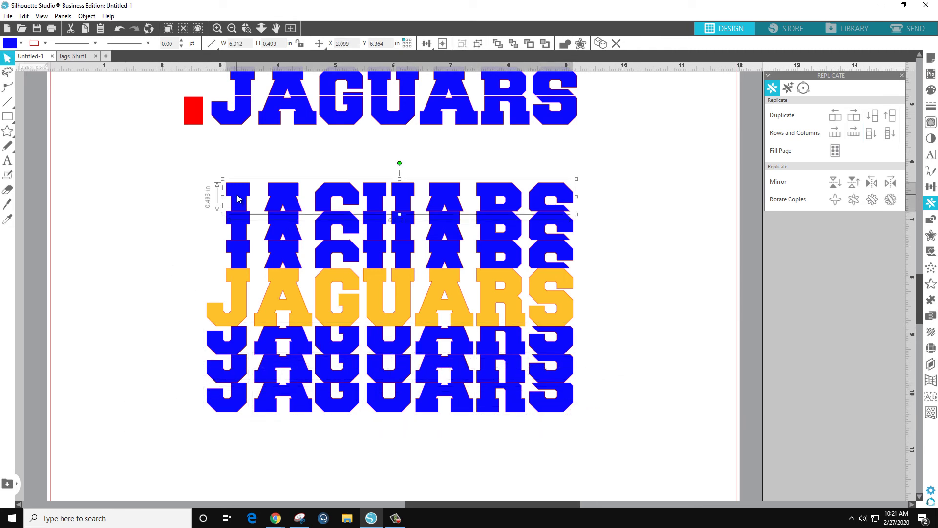
{"action": "key", "text": "Up"}
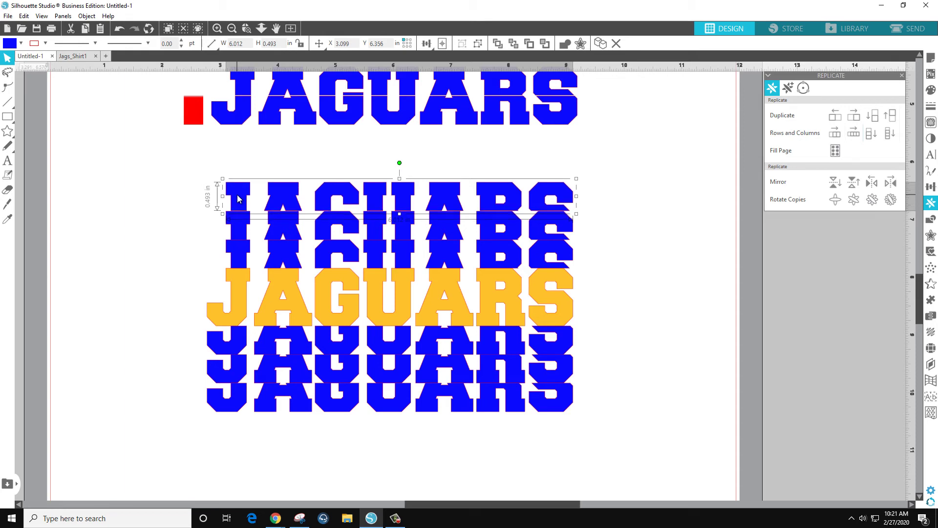
{"action": "key", "text": "Up"}
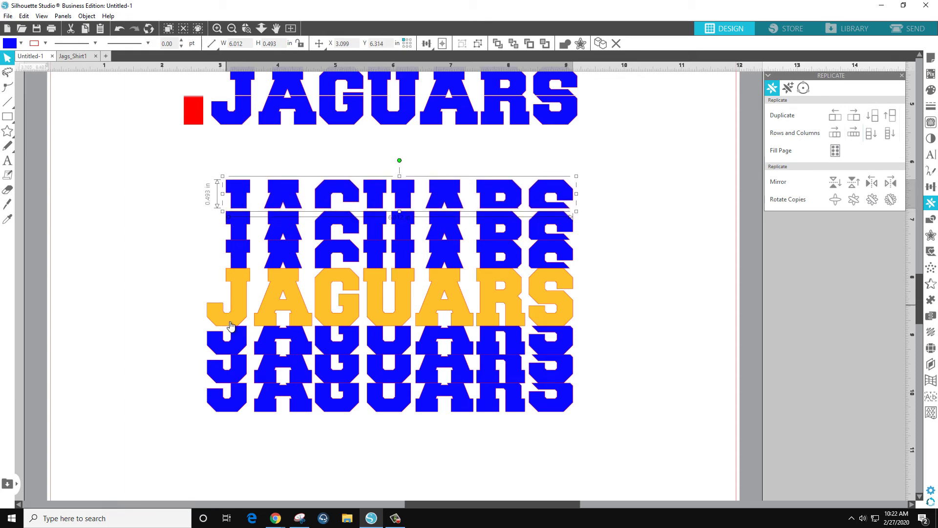
{"action": "left_click", "coordinate": [239, 233]}
{"action": "left_click", "coordinate": [239, 233]}
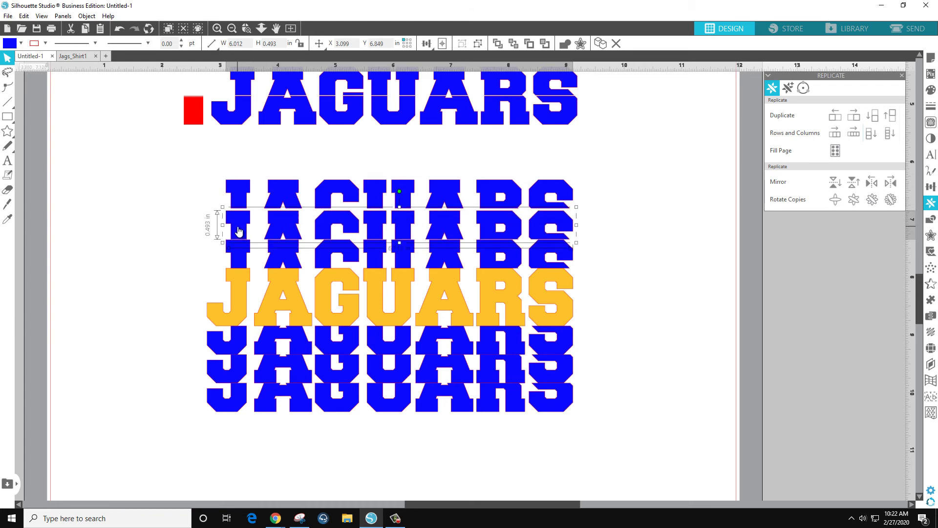
{"action": "left_click", "coordinate": [243, 251]}
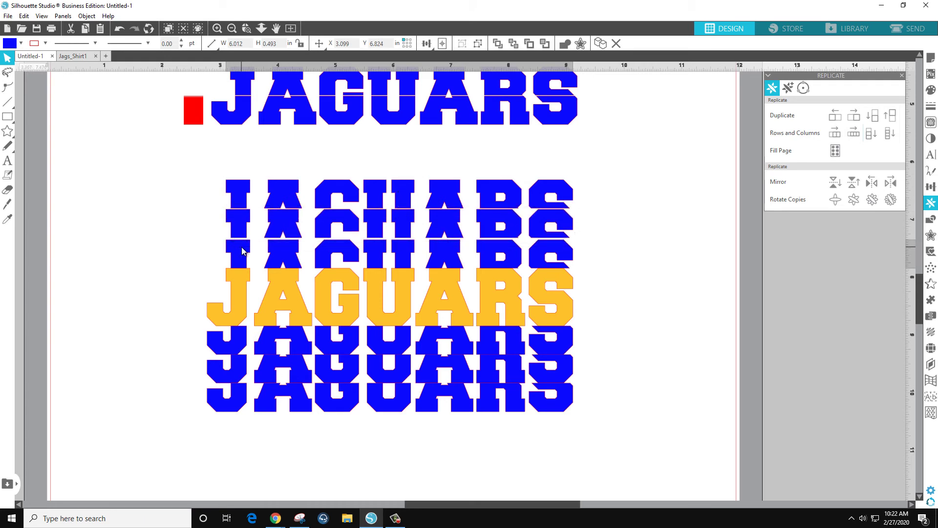
{"action": "left_click_drag", "start_coordinate": [242, 251], "coordinate": [242, 251]}
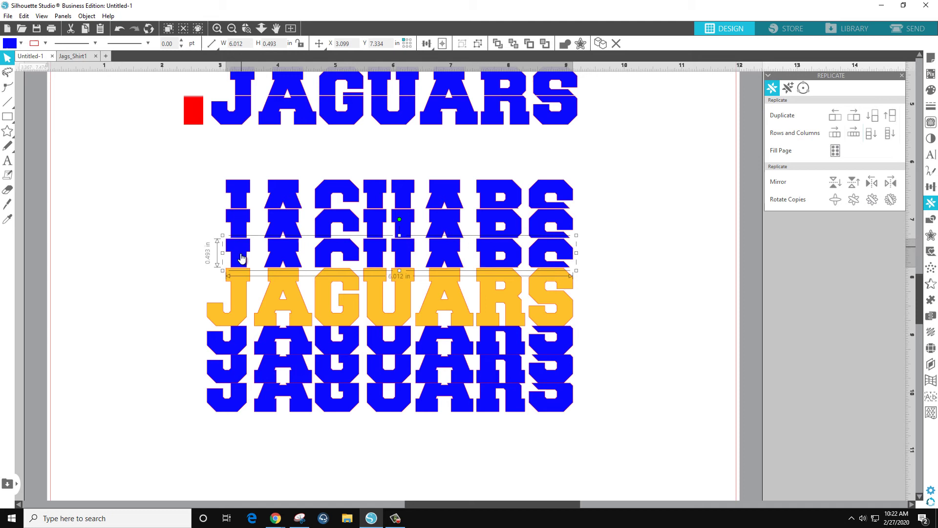
{"action": "left_click", "coordinate": [230, 413]}
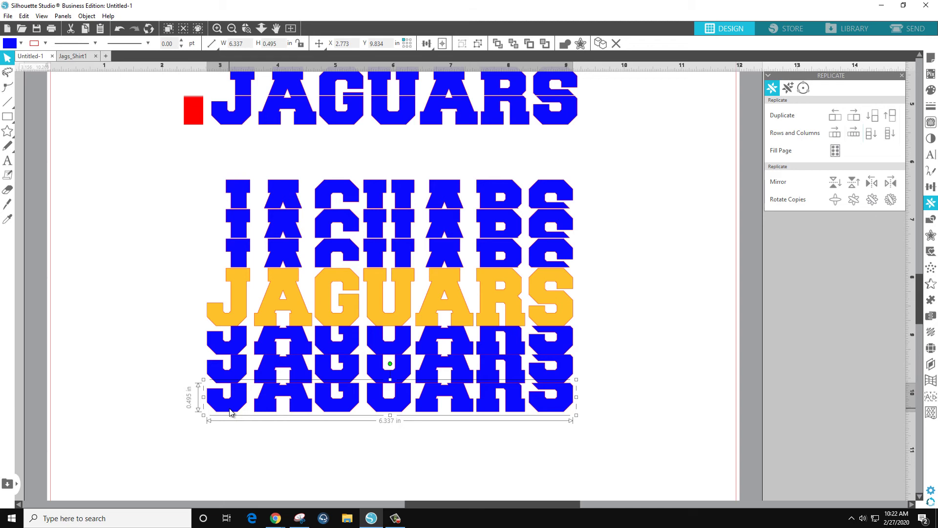
Step: Nudge the bottom blue row down two steps, then select the yellow word and rows below
{"action": "key", "text": "Down"}
{"action": "key", "text": "Down"}
{"action": "key", "text": "Down"}
{"action": "key", "text": "Down"}
{"action": "key", "text": "Down"}
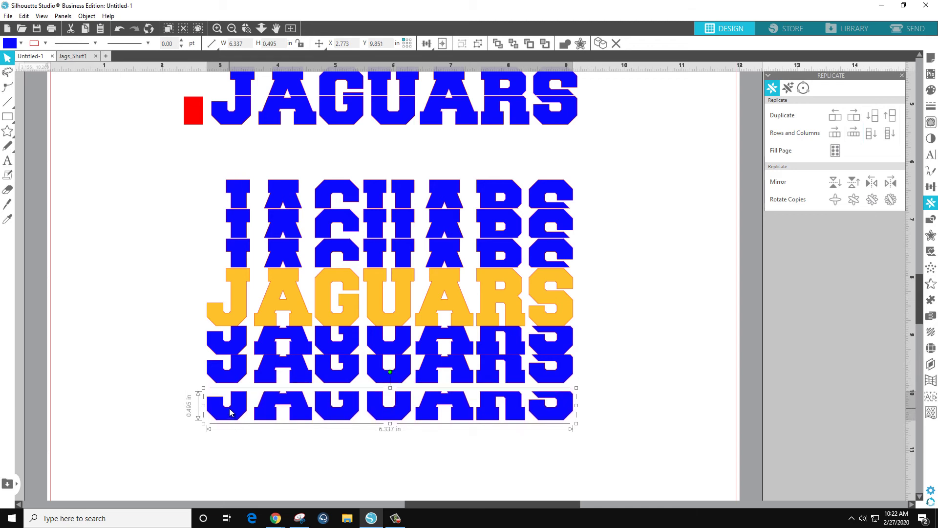
{"action": "key", "text": "Down"}
{"action": "key", "text": "Down"}
{"action": "key", "text": "Down"}
{"action": "key", "text": "Down"}
{"action": "key", "text": "Down"}
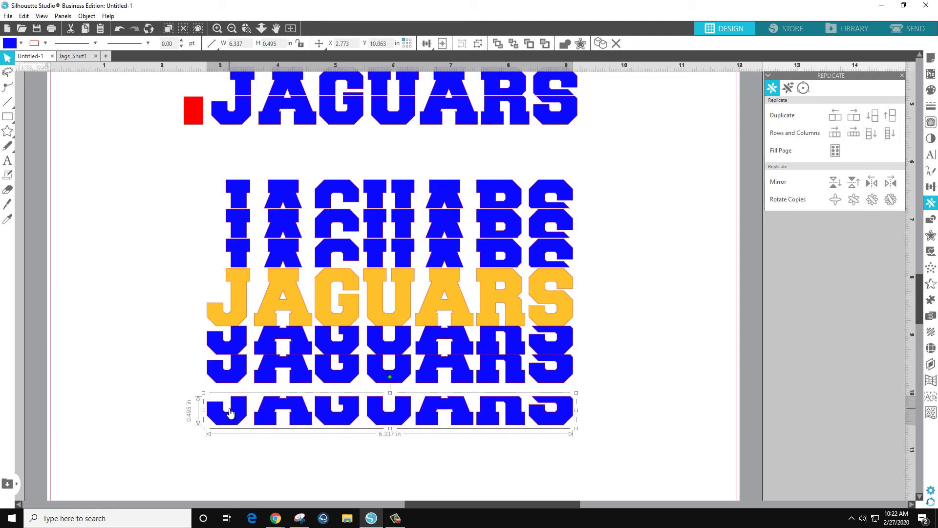
{"action": "left_click_drag", "start_coordinate": [272, 452], "coordinate": [194, 474]}
{"action": "left_click", "coordinate": [449, 364]}
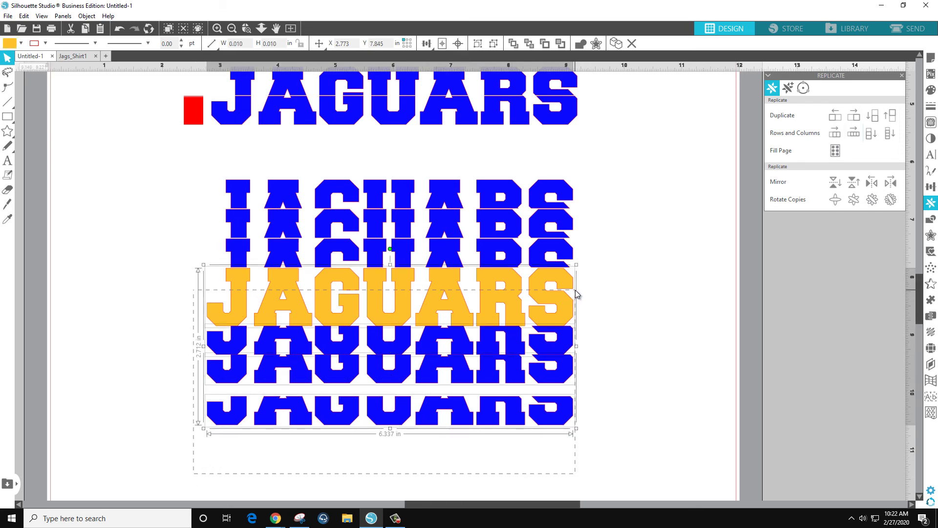
Step: Space the three blue JAGUARS rows below the gold word evenly with Space Vertical
{"action": "left_click", "coordinate": [930, 186]}
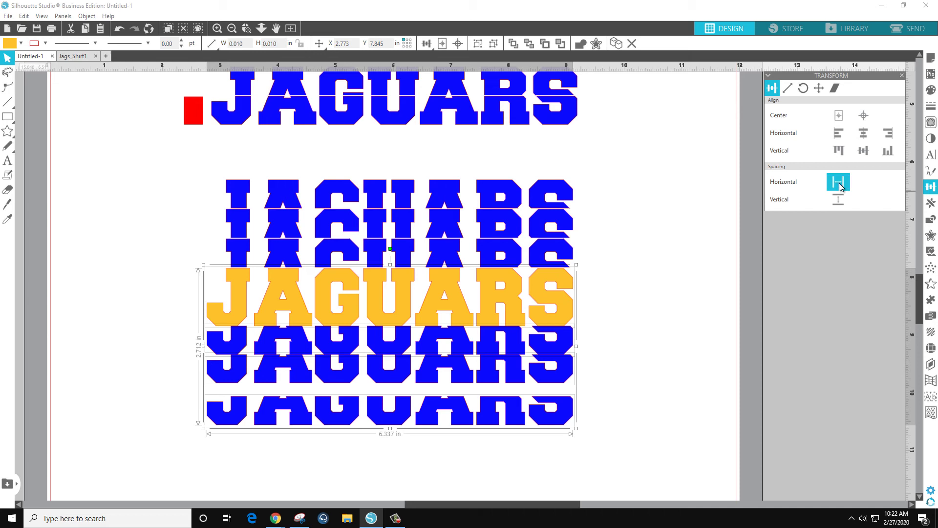
{"action": "left_click", "coordinate": [838, 204]}
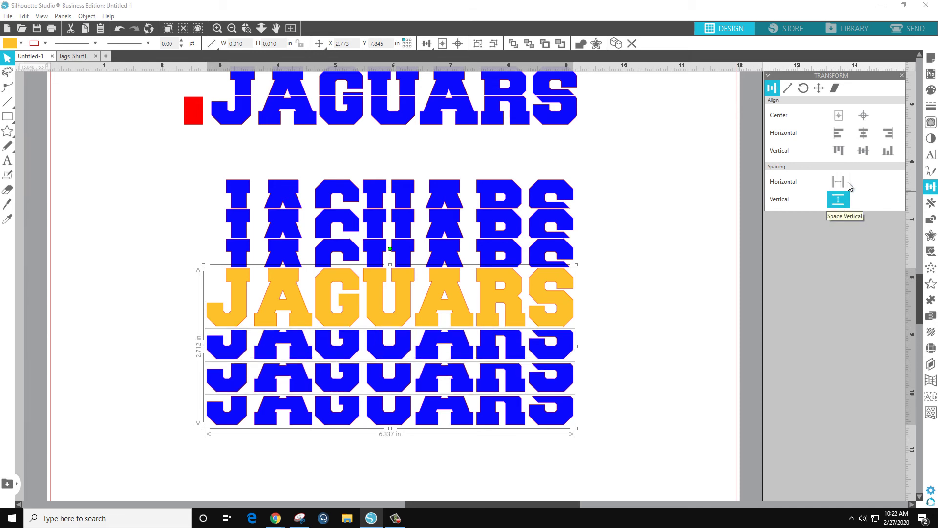